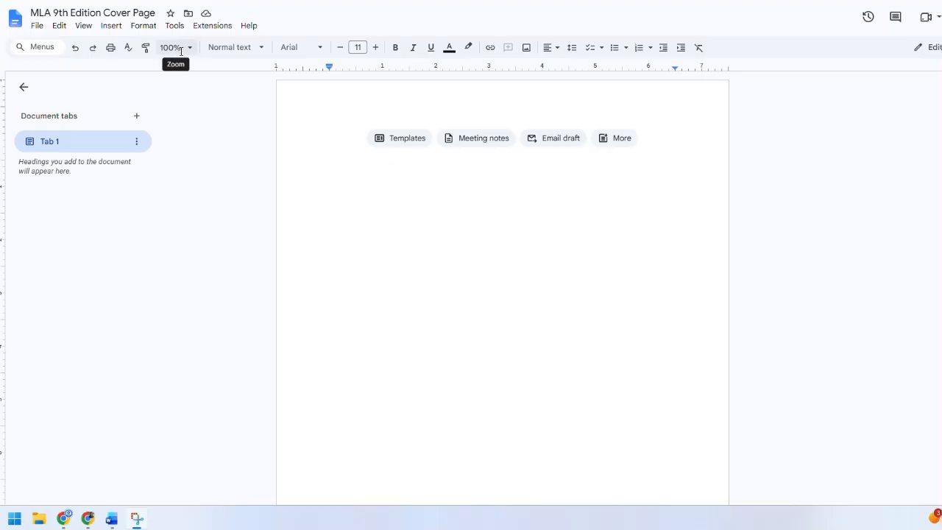
Step: Set the document's line spacing to double
click(146, 28)
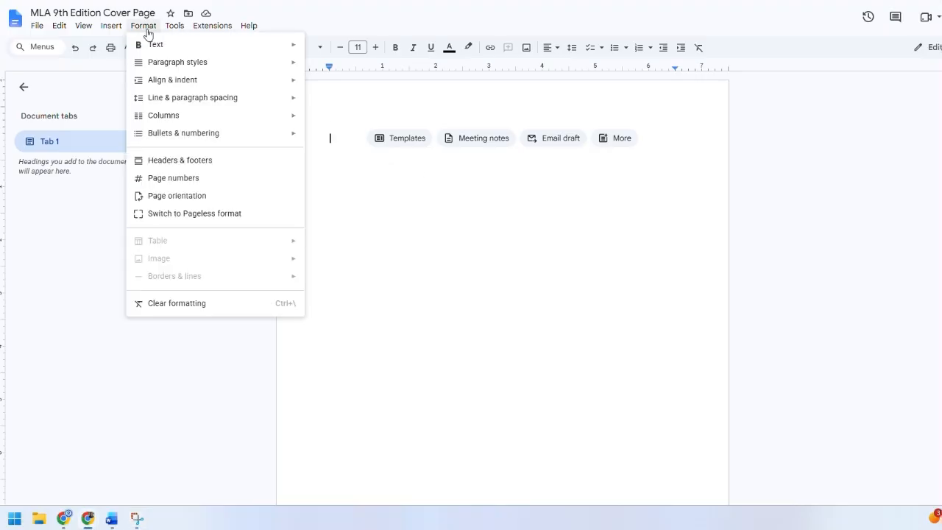
mouse_move(167, 99)
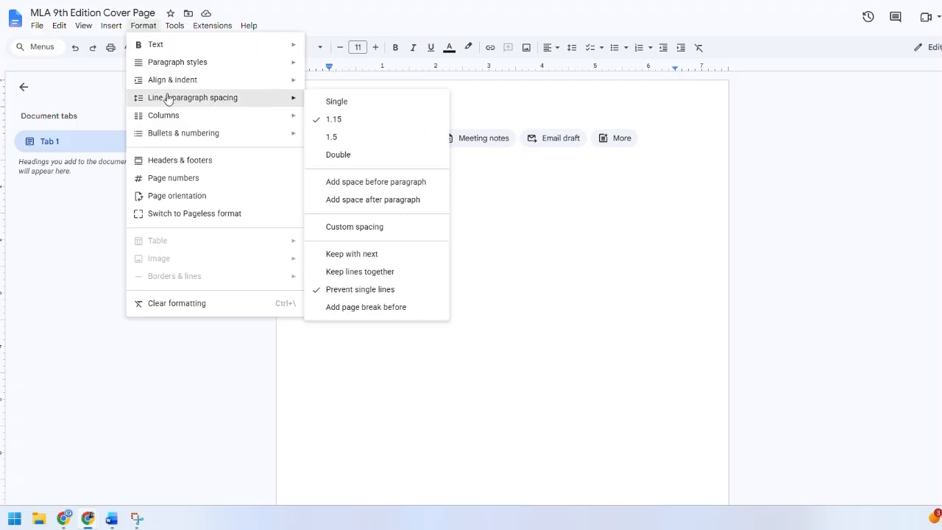
click(341, 158)
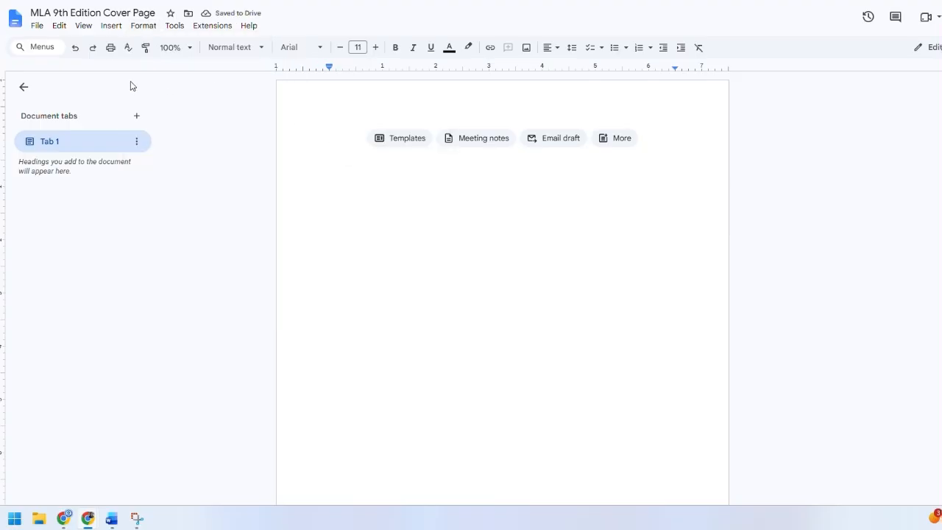
Step: Apply the page setup to the whole document with 1-inch margins on all four sides
click(42, 32)
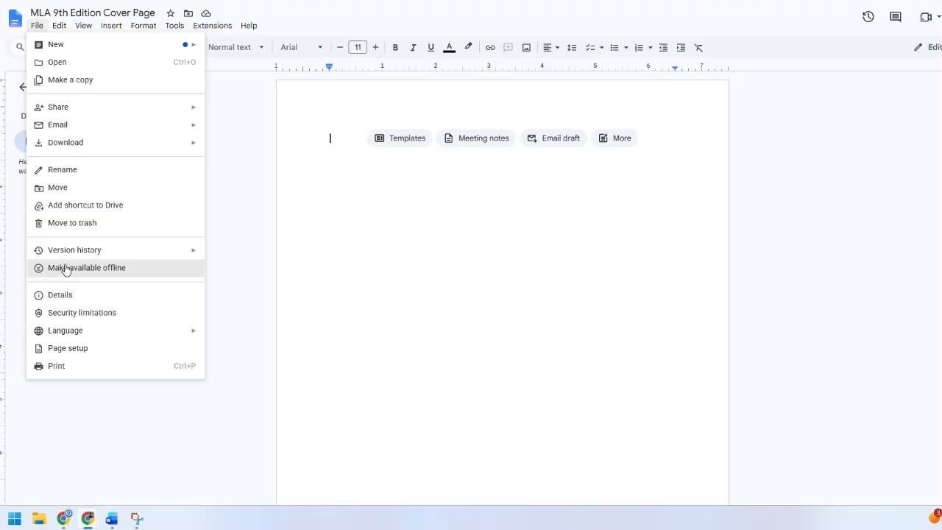
click(65, 351)
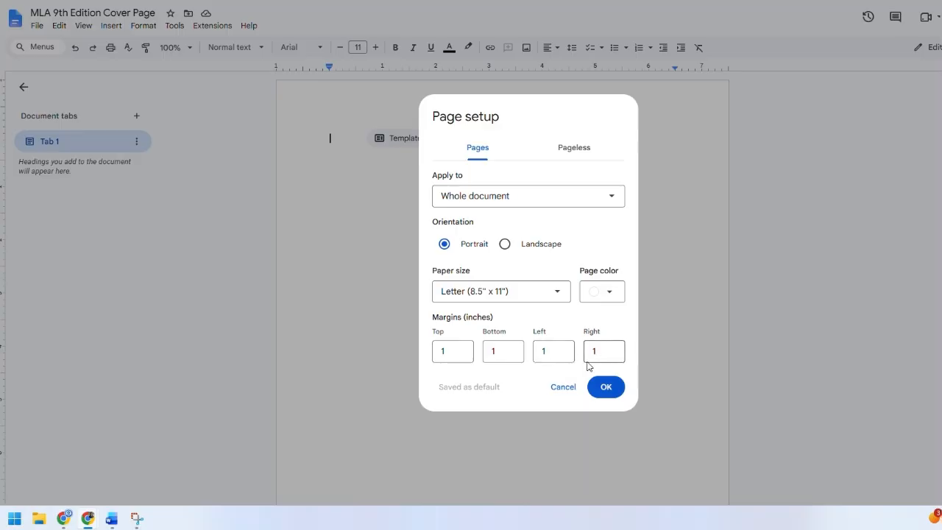
click(607, 391)
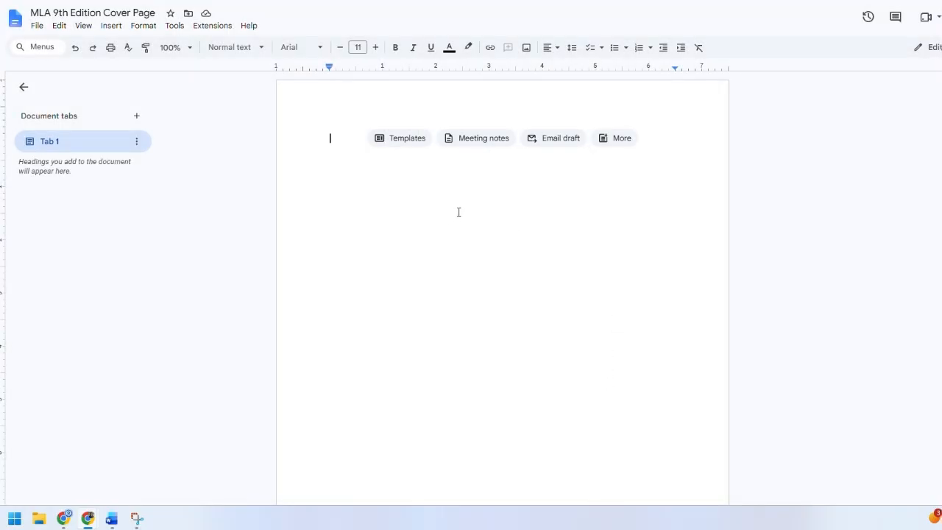
Step: Set the body text font to Times New Roman, size 12
click(298, 48)
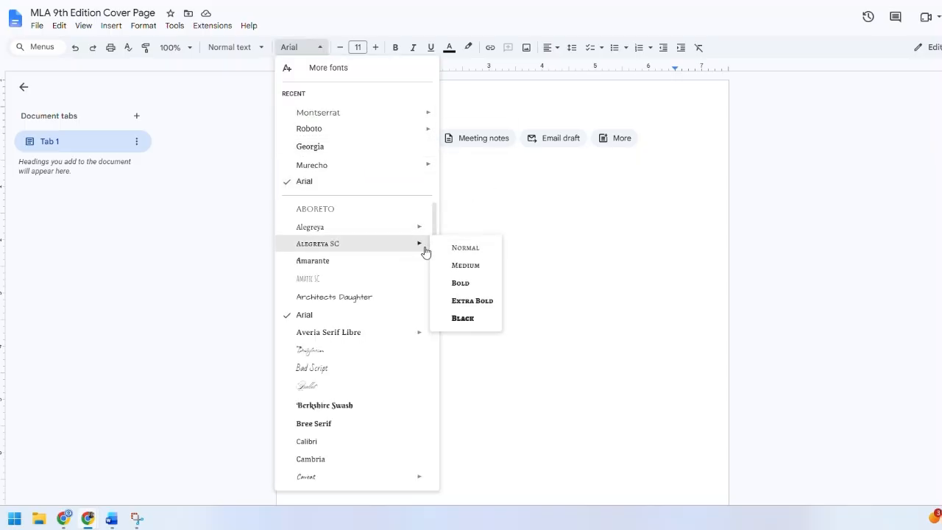
scroll(390, 260, down, 9)
scroll(391, 260, down, 10)
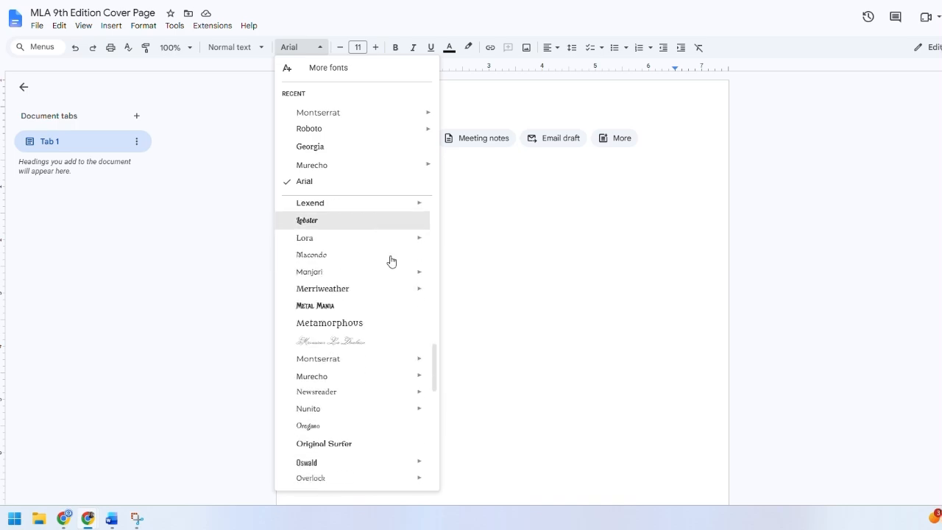
scroll(390, 259, down, 2)
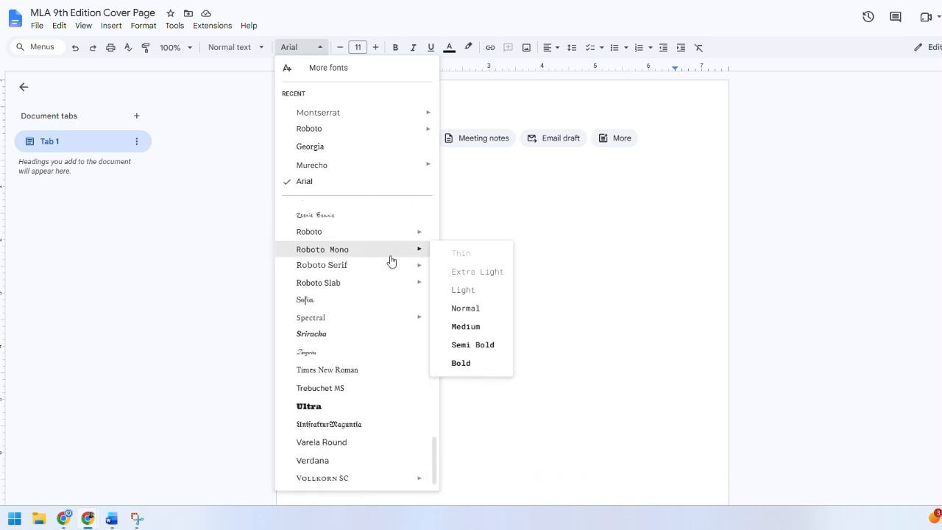
click(380, 378)
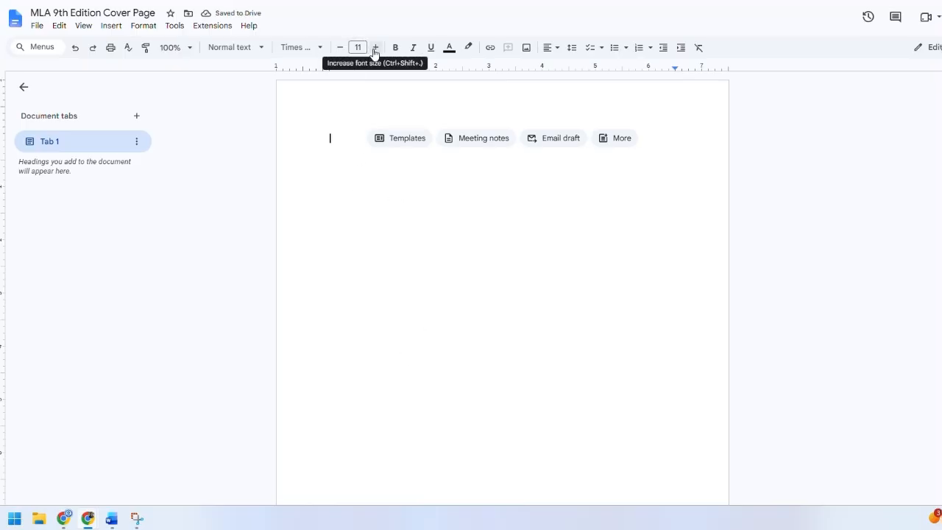
click(374, 48)
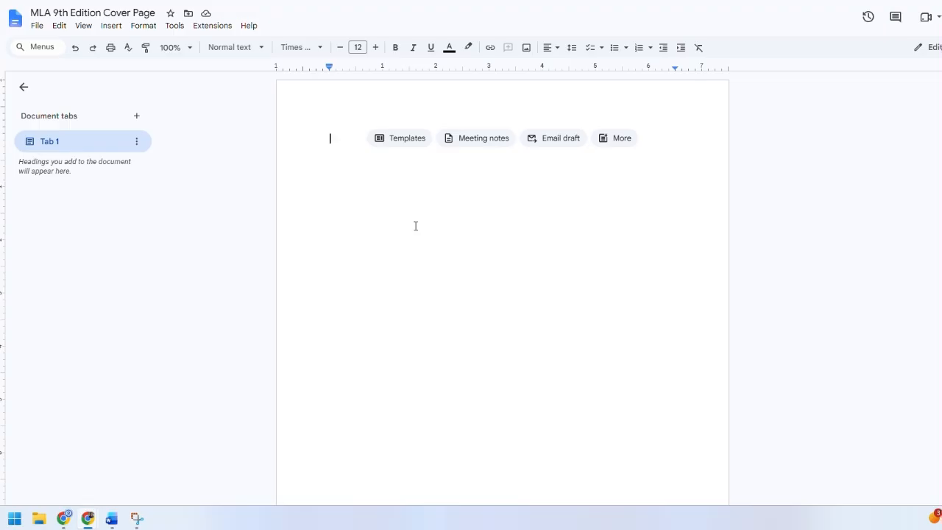
Step: Enter the four-line MLA heading with the student's name, the professor's name, "ENG - 1013" and "15 September 2026"
text(Minerva Pioneer)
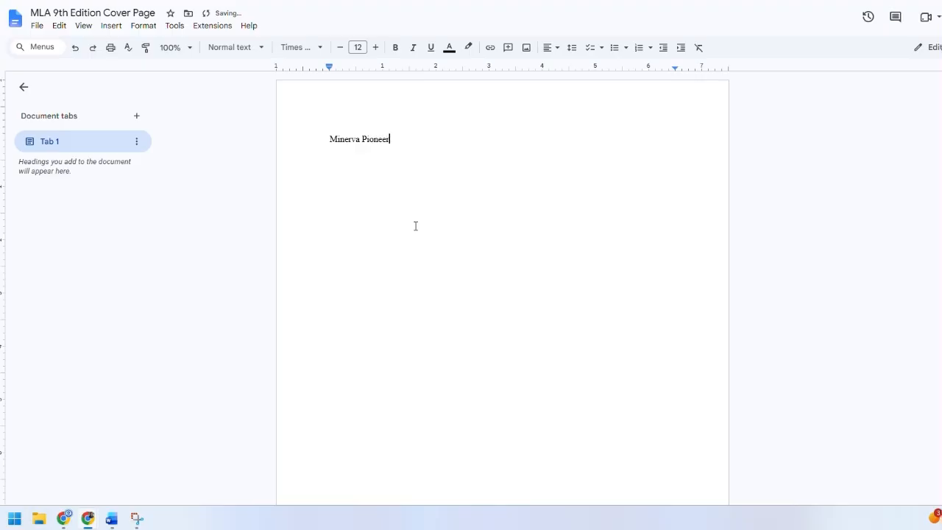
key(Return)
text(Professor Johnston)
key(Return)
text(Eng)
key(BackSpace)
key(BackSpace)
text(NG)
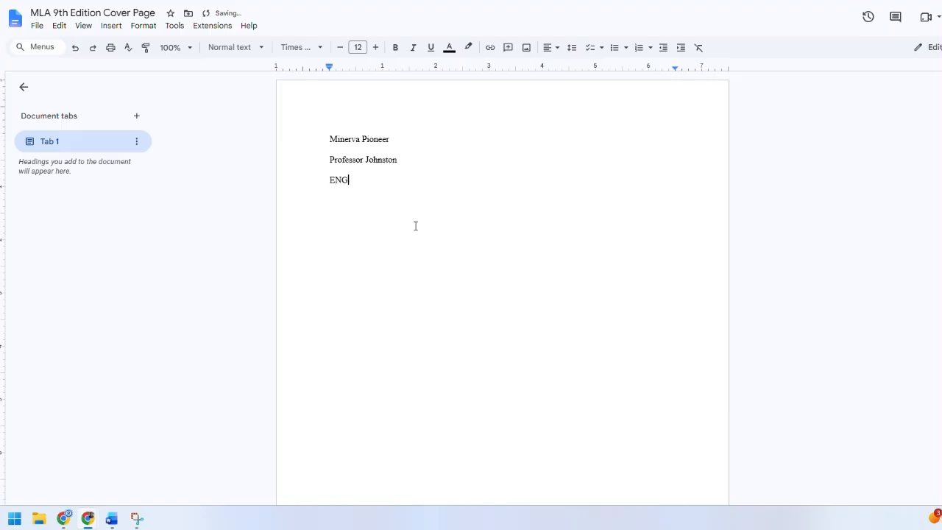
text( - 1013)
key(Return)
text(15 September 2026)
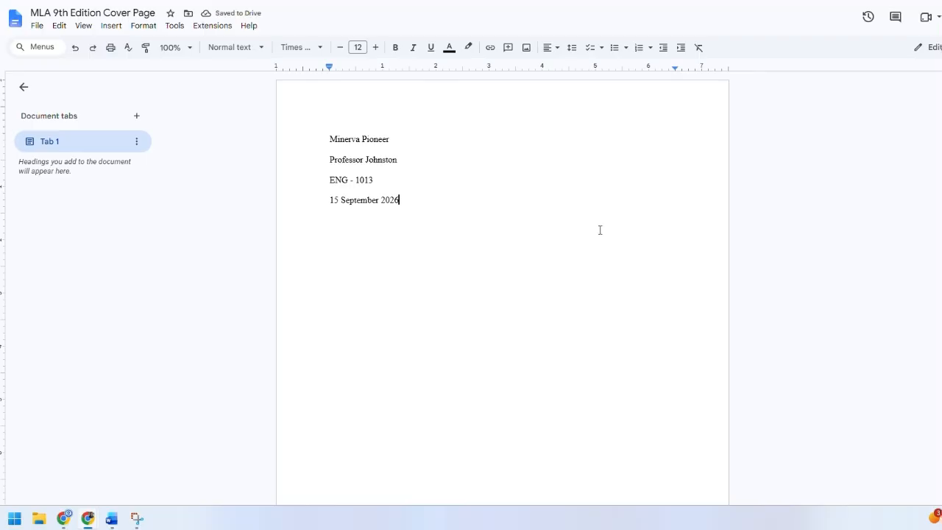
Step: Right-align the page header and insert page numbers in it, starting at 1 and shown on the first page
double_click(623, 103)
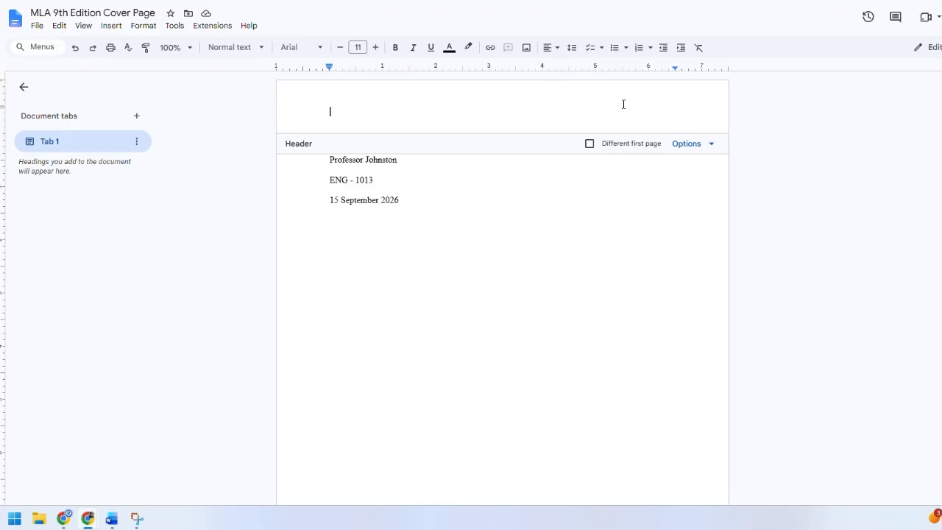
click(548, 54)
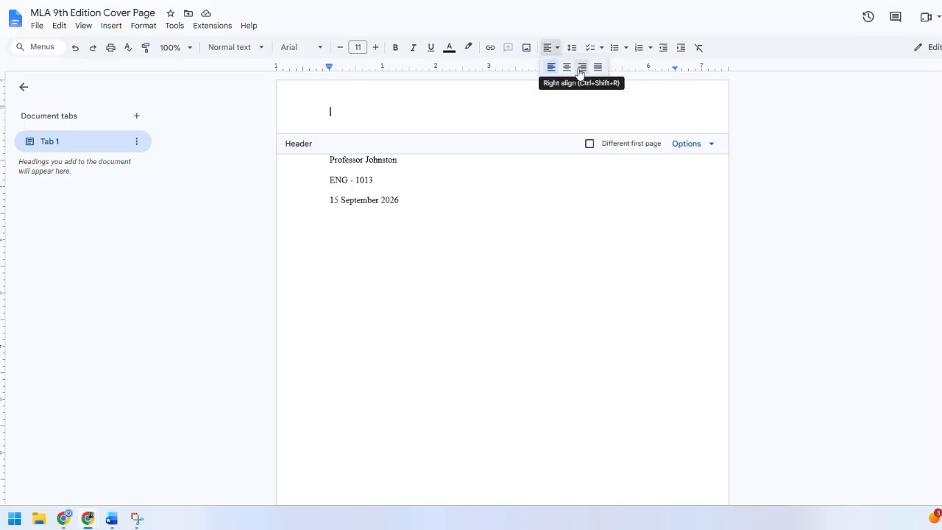
click(581, 69)
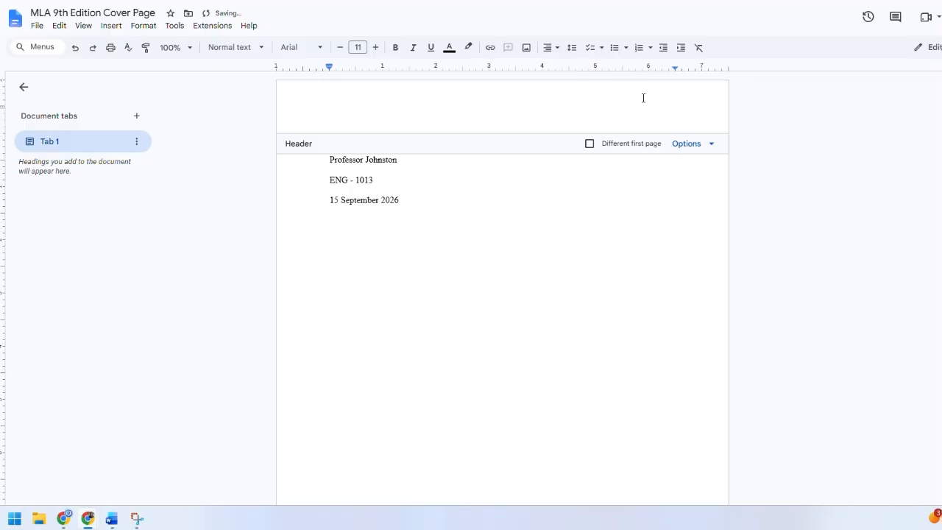
click(713, 146)
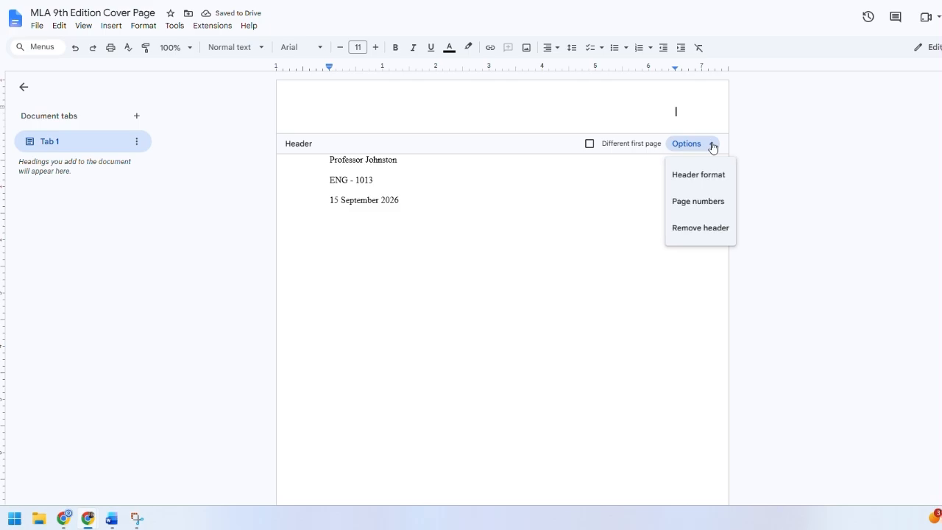
click(706, 209)
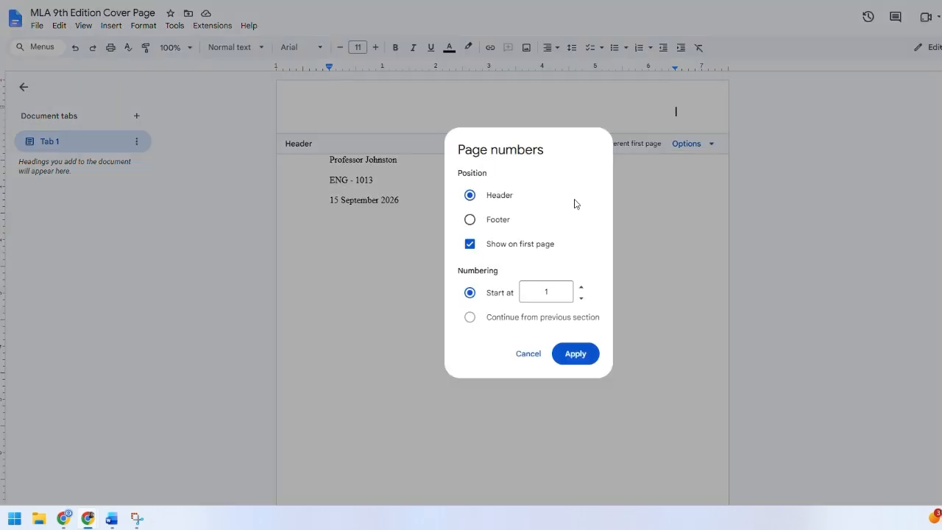
click(586, 358)
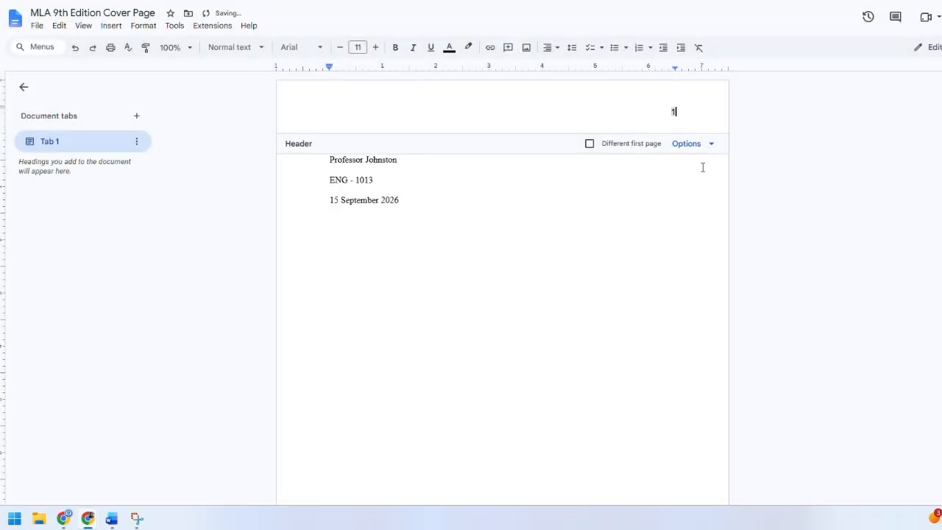
Step: Add the student's last name before the header page number and format both in Times New Roman, size 12
text(Pioneer)
drag(639, 113, 677, 112)
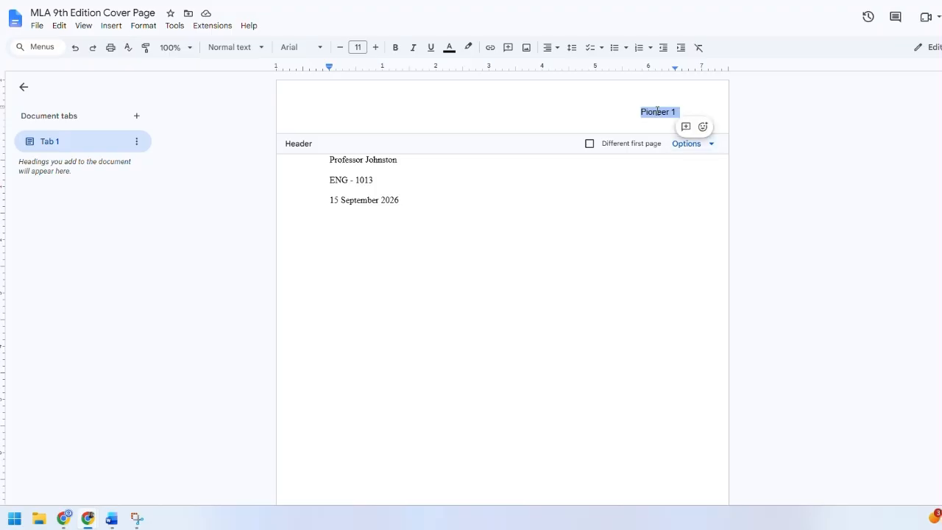
click(301, 47)
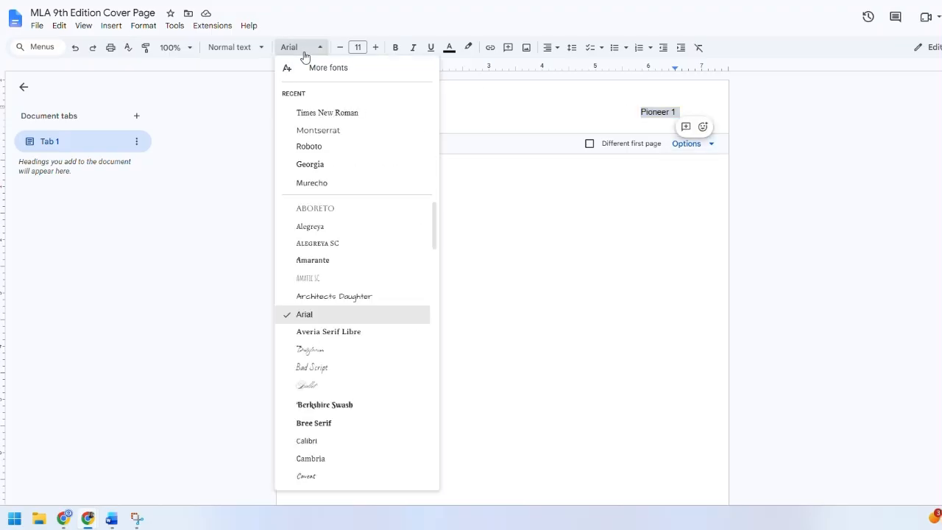
click(329, 114)
click(376, 50)
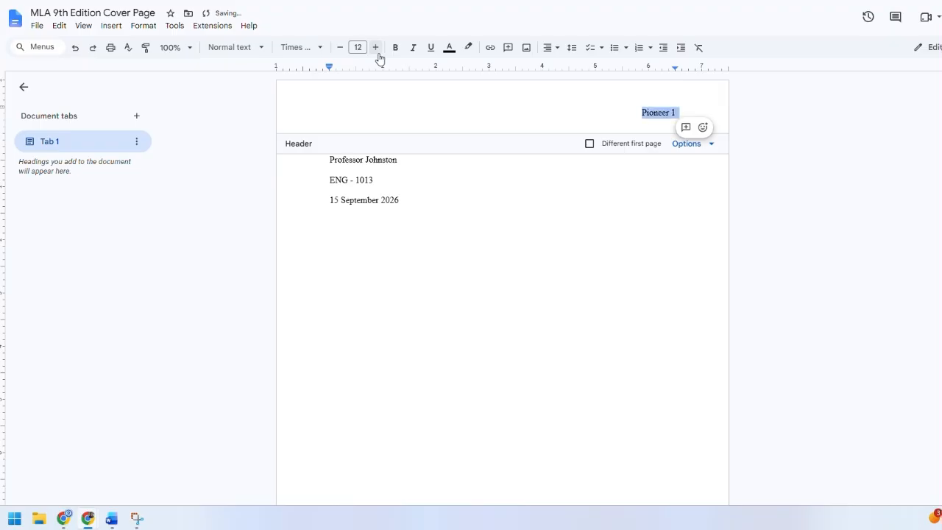
click(820, 244)
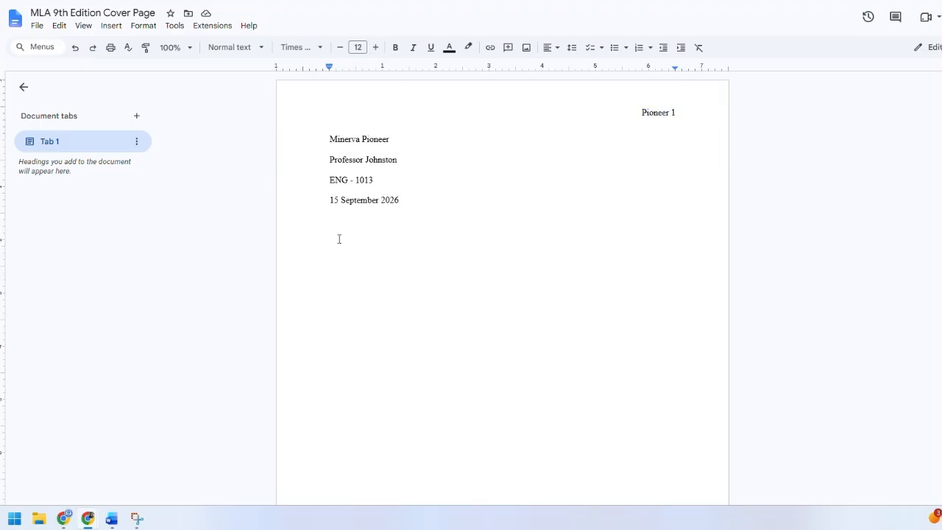
Step: Add the centered title "How to Format a Cover Page in MLA Style 9th Edition" on a new line below the date
key(Return)
click(551, 50)
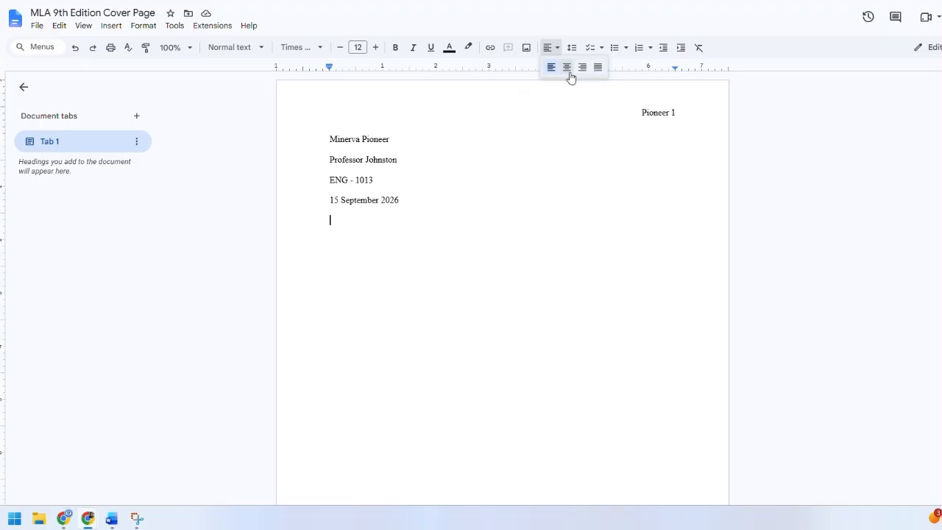
click(567, 69)
text(How )
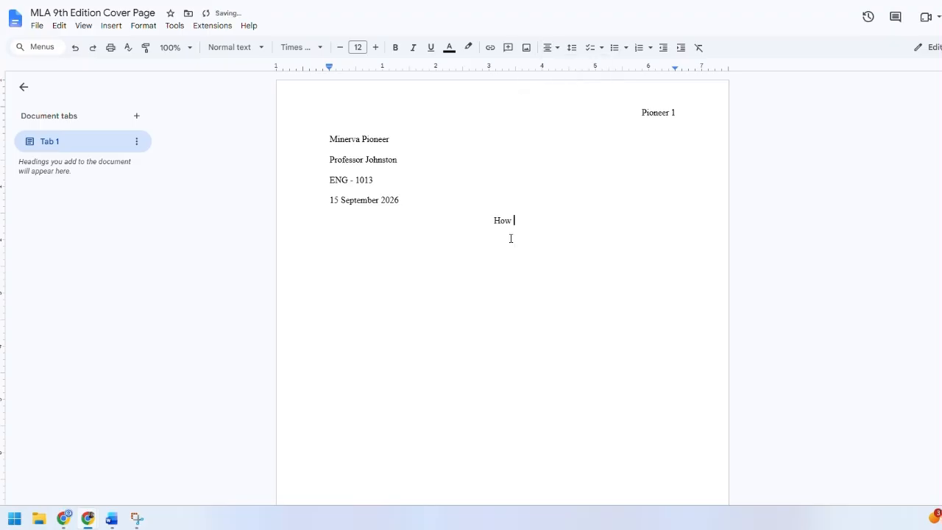
text(to Format a Cover Page in MLA Styl)
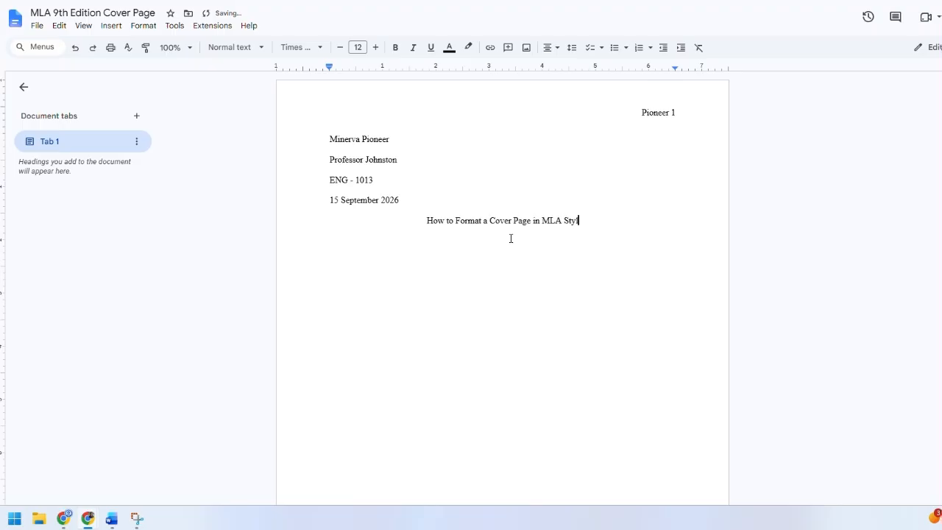
text(e 9th Edition)
Step: Write two left-aligned body paragraphs below the title, opening "This is the first paragraph" with an indent and "This is the second paragraph"
key(Return)
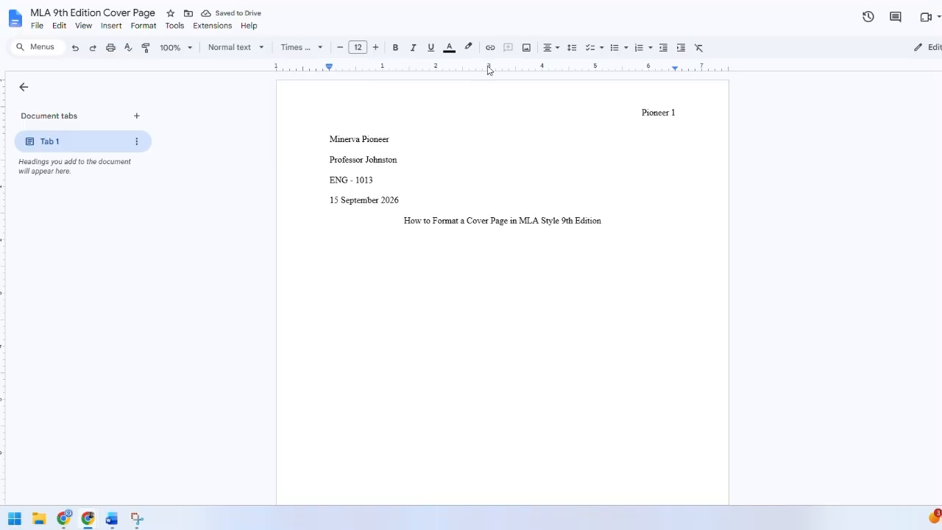
click(557, 49)
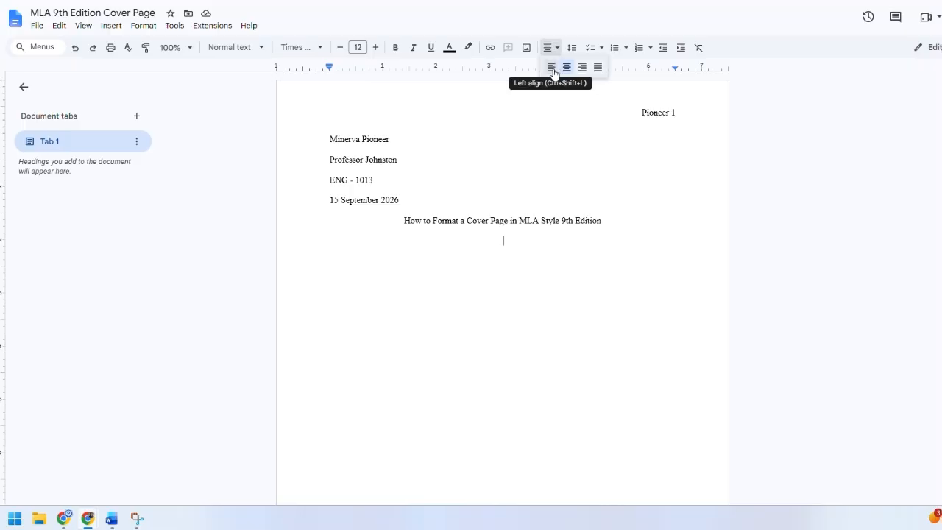
click(551, 69)
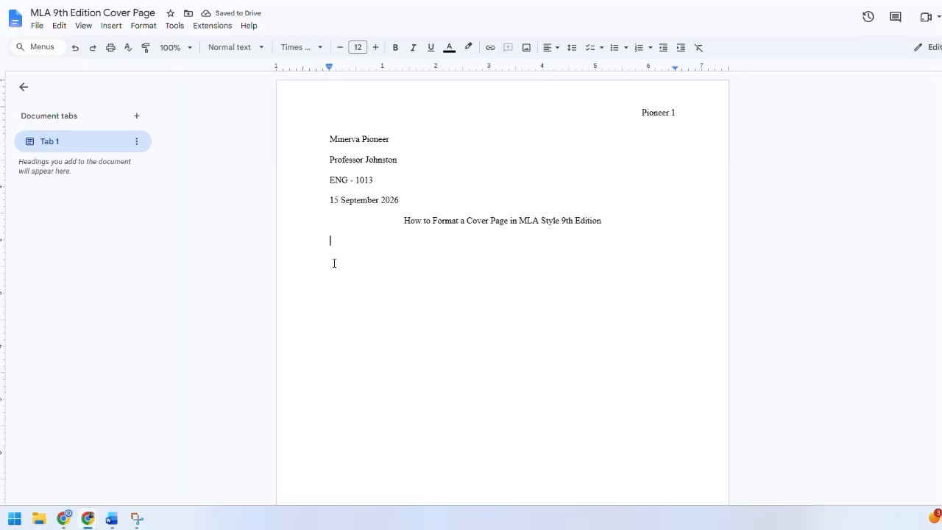
key(Tab)
text(This is the first paragraph that I’m writing on my MLA formatted paper. This tutorial is intended to help all pioneers learn how to format their papers in MLA format for their classes. It’s important to learn how to do this format yourself instead of using templates, as they can be incorrect at times. It is also a main skill in academic writing that you may use in your future classes, not just in your English classes.)
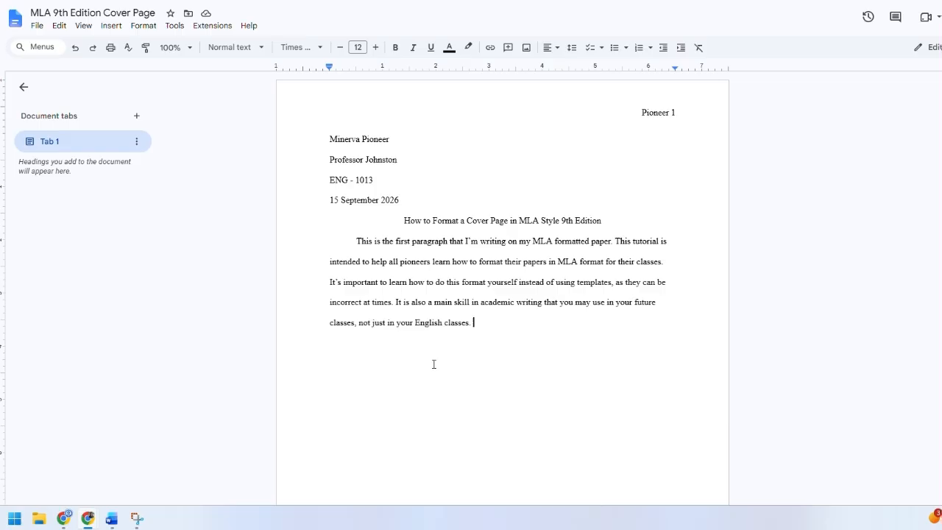
key(Return)
text(This is the second paragraph that I’m writing on my MLA formatted paper. Make sure this paragraph does not have an extra gap between itself and the first paragraph. Your paper should be fully double spaced and there should not be bigger gaps in some places and no gaps in others. Also, I hope this tutorial was helpful, please visit the Write Site office on the second floor of Blagg- Huey Library (room 235) for all of your writing needs.)
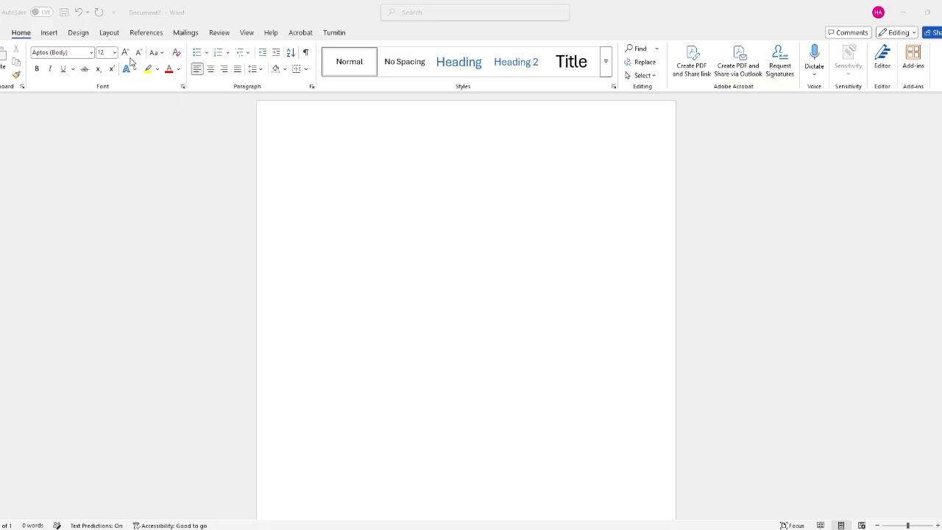
Step: Show the ruler and apply the Normal margins of 1 inch on every side of the blank document
click(105, 36)
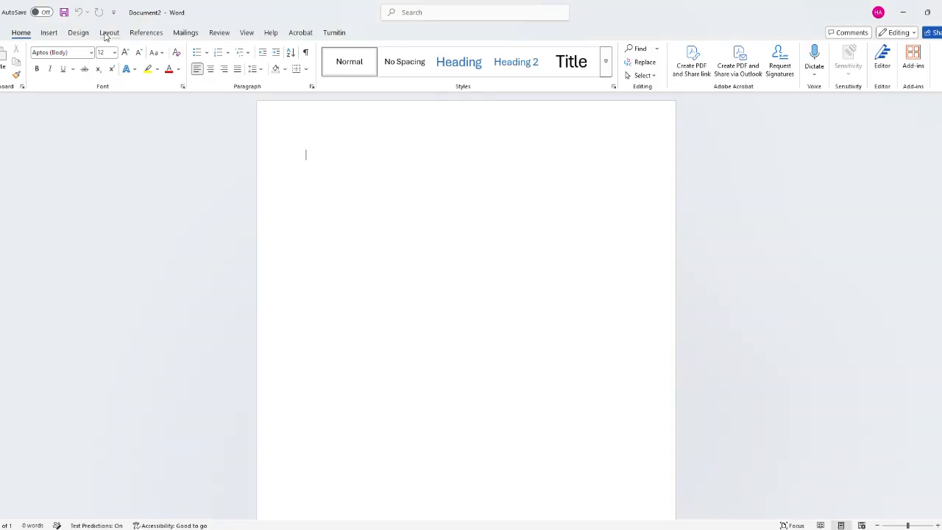
click(112, 35)
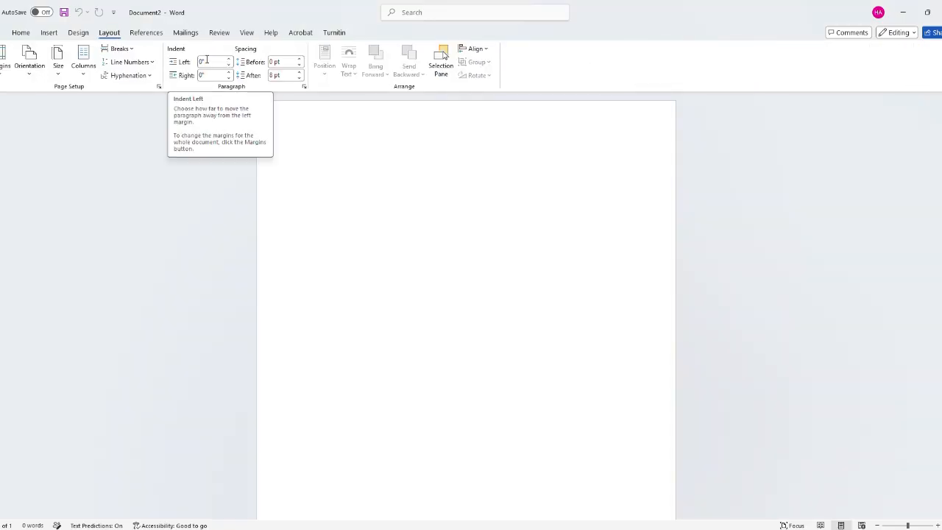
click(247, 35)
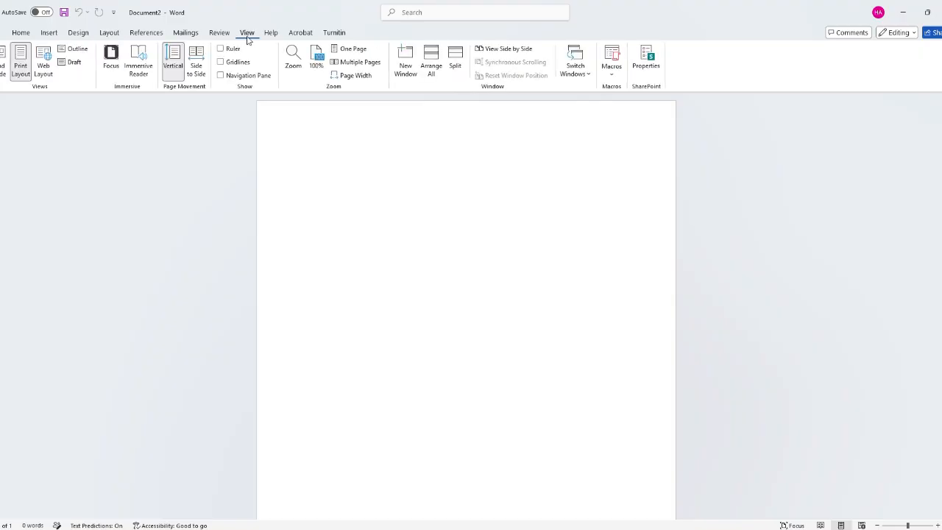
click(221, 49)
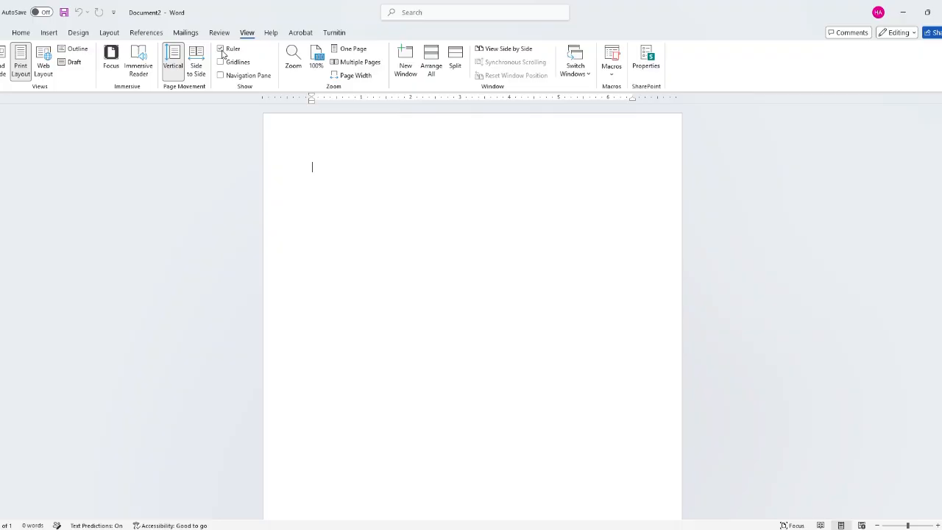
click(102, 33)
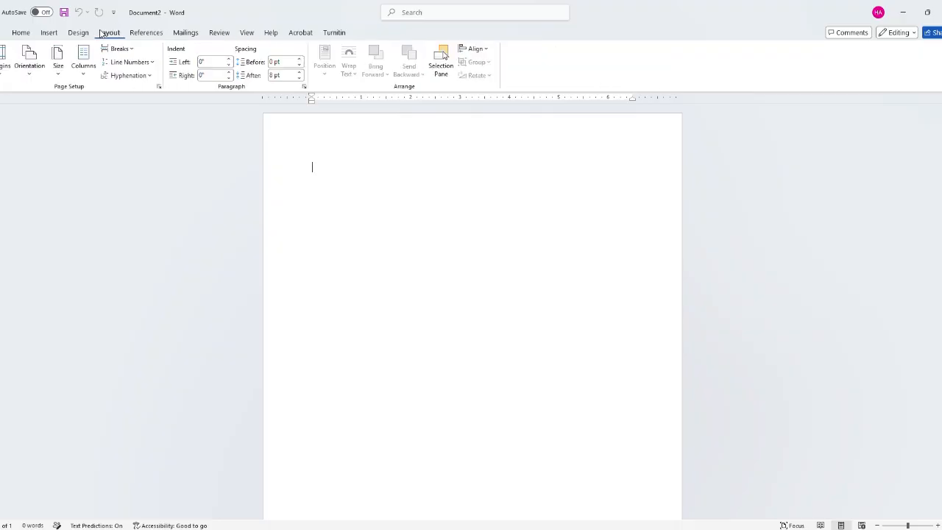
click(6, 72)
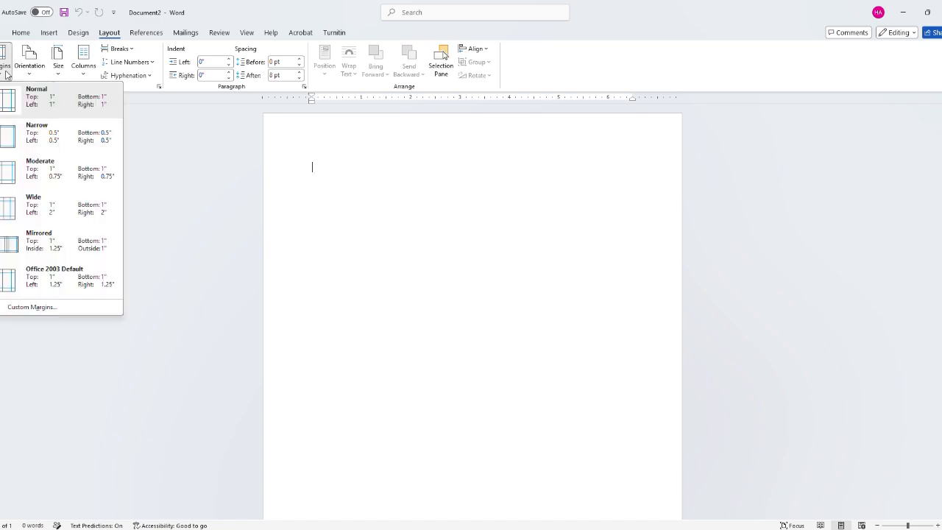
click(77, 111)
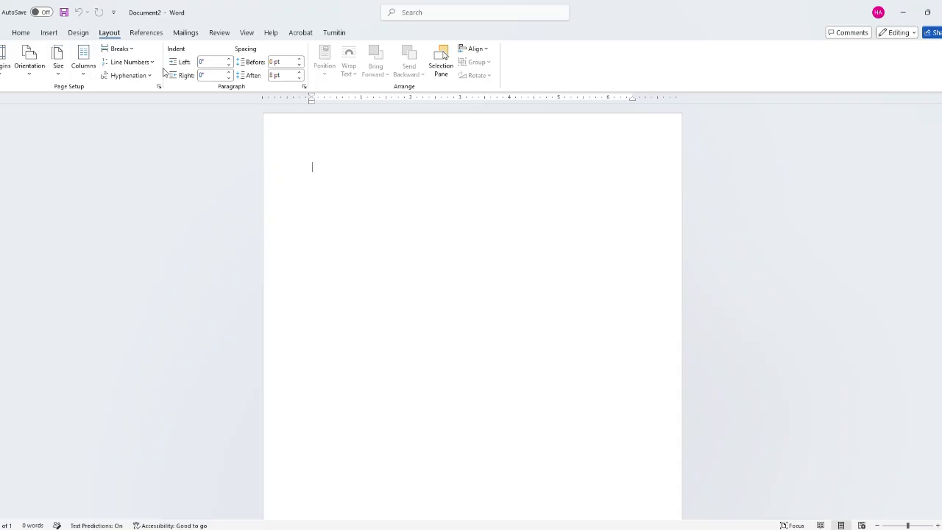
Step: Set the document's font to Times New Roman, size 12
click(21, 32)
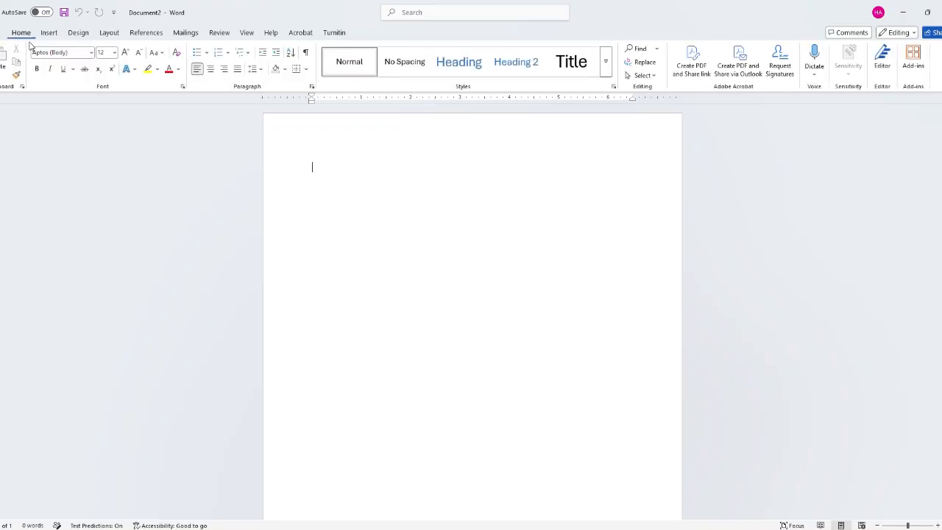
click(90, 53)
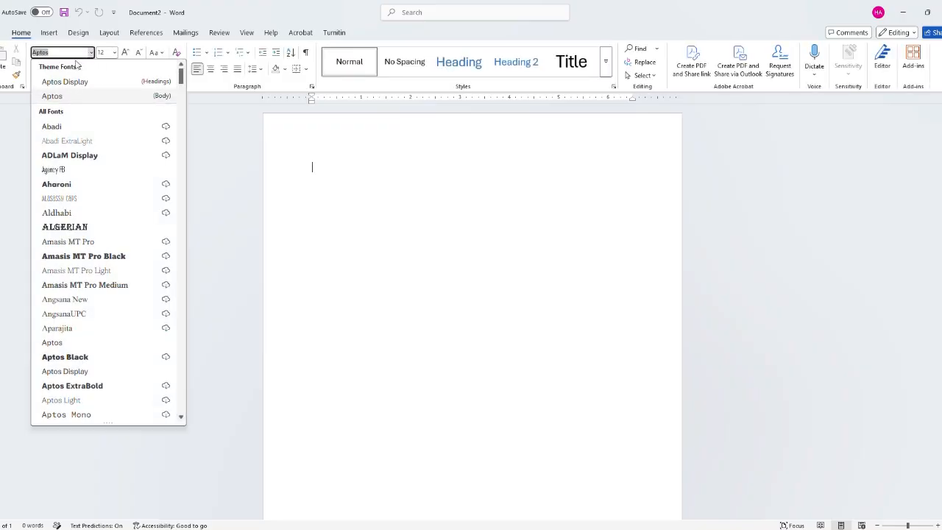
text(Times New Roman)
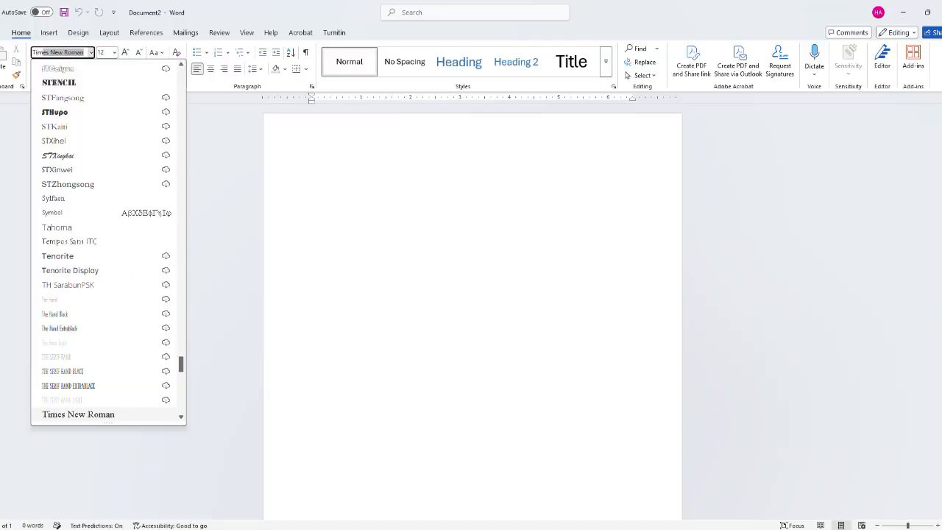
key(Return)
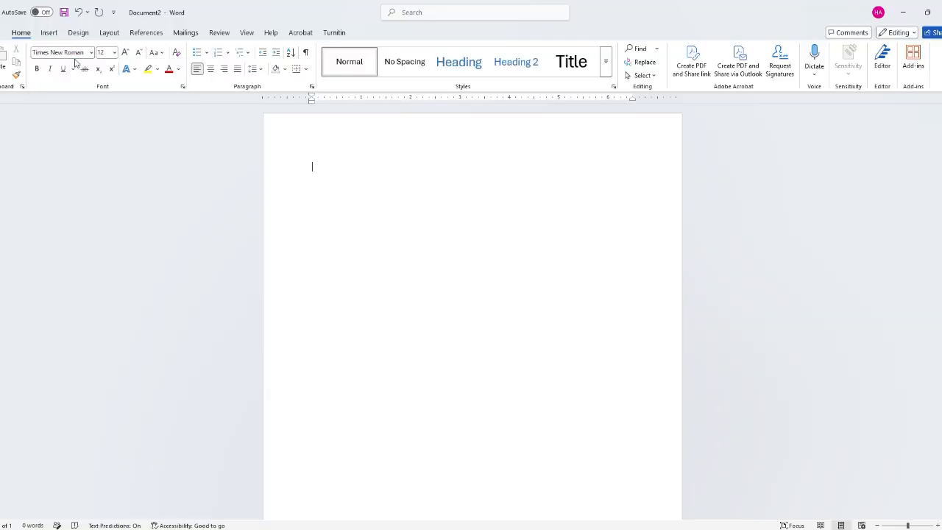
click(114, 52)
click(105, 116)
Step: Set the paragraph line spacing to Double and enable no added space between paragraphs of the same style
click(312, 88)
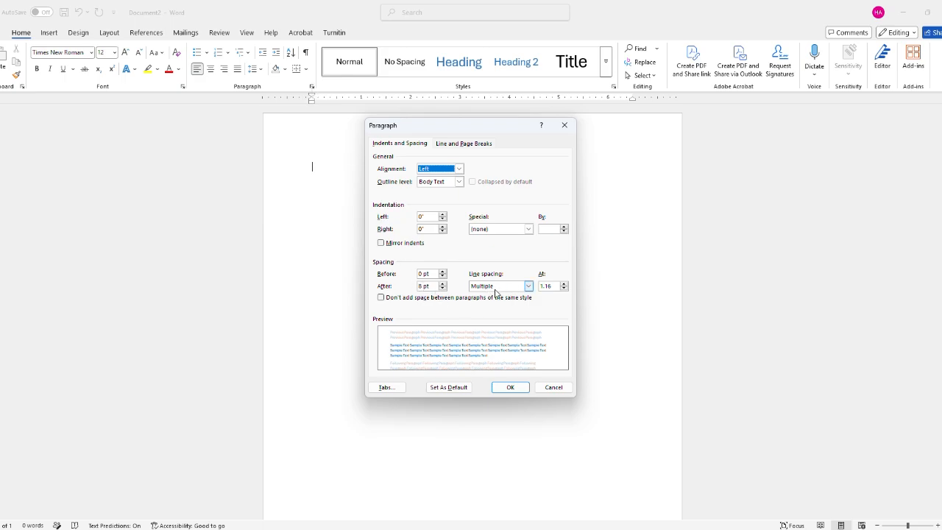
click(528, 286)
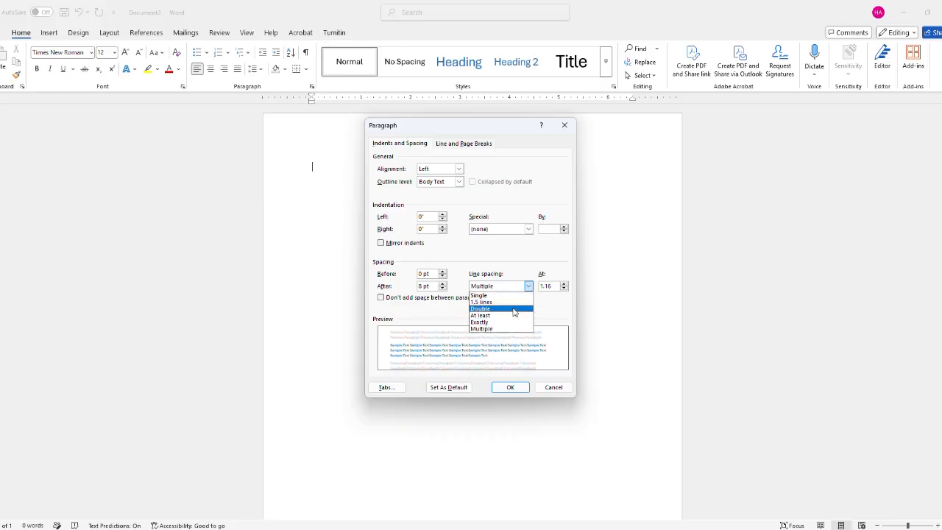
click(513, 309)
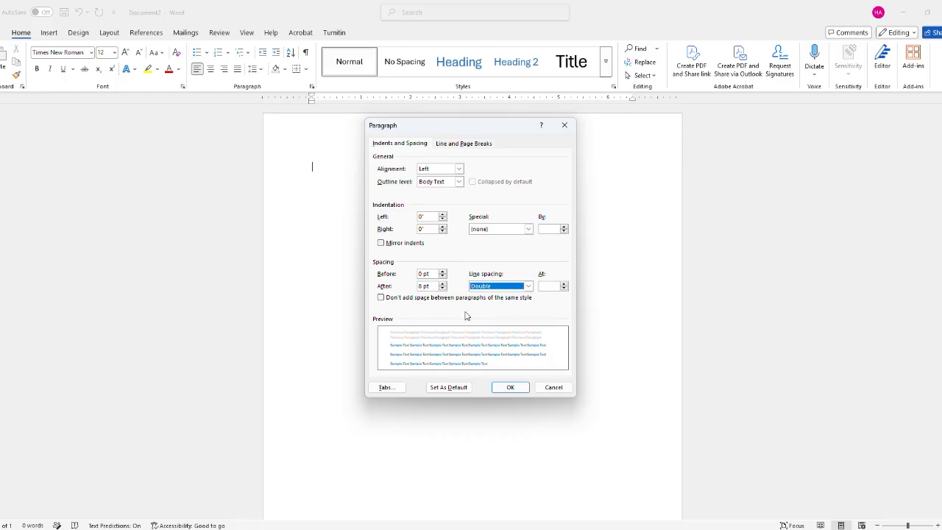
click(381, 298)
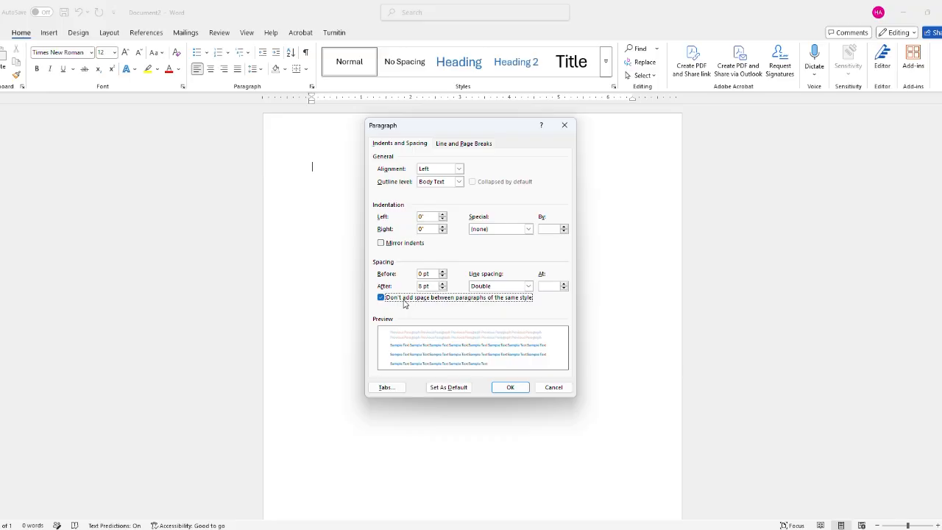
click(510, 386)
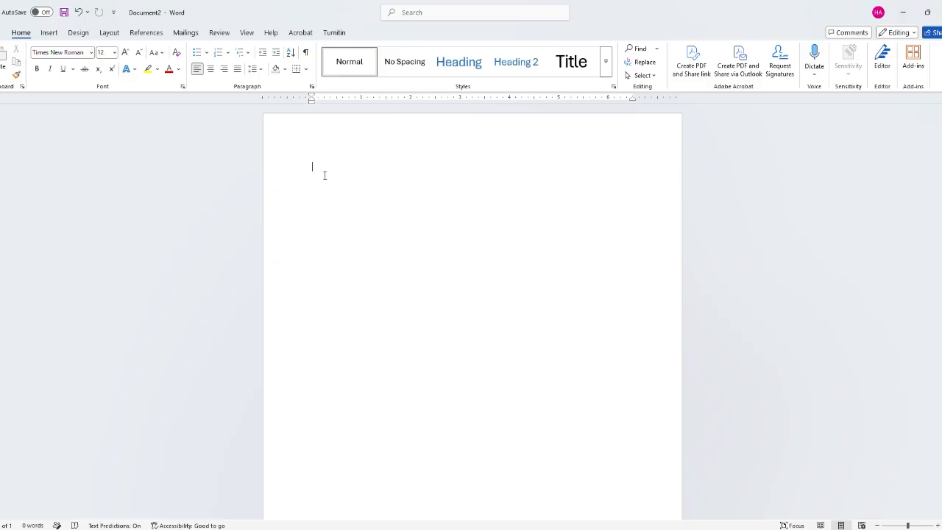
Step: Enter the four-line heading: the student's full name, the professor's title and name, "ENG – 1013" and "15 September 2026"
text(Minerva Pio)
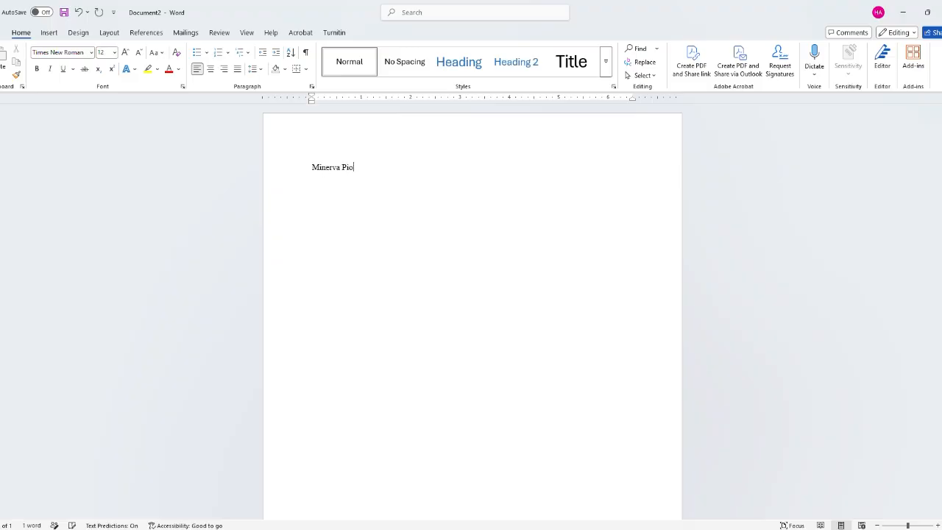
text(neer)
key(Return)
text(Piofess)
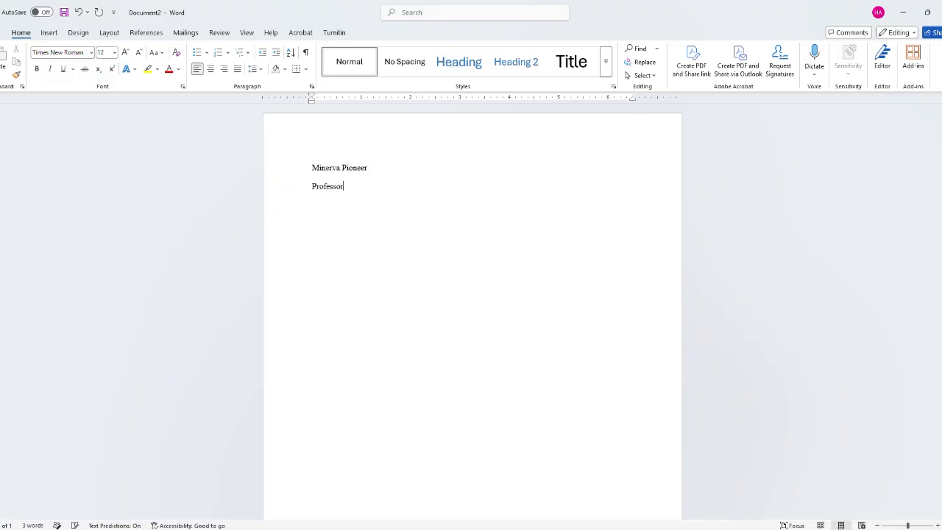
text(or Johnston)
key(Return)
text(ENG - 1013)
key(Return)
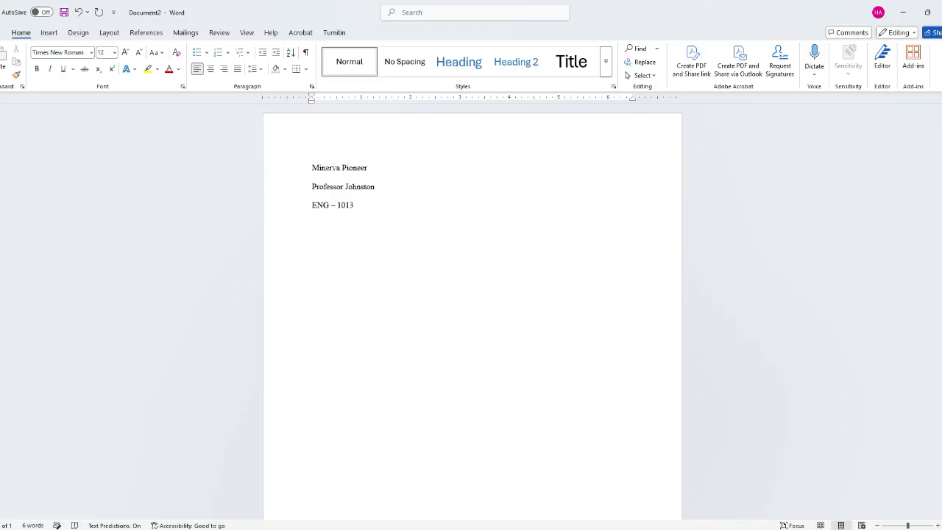
text(15 September 2026)
Step: Open the page header and insert a right-aligned page number at the top of the page using Plain Number 3
double_click(521, 140)
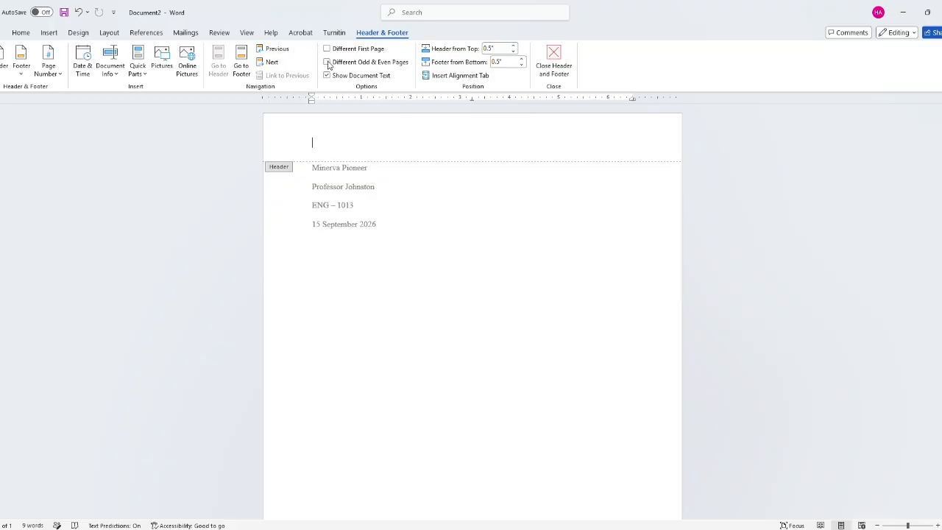
click(48, 72)
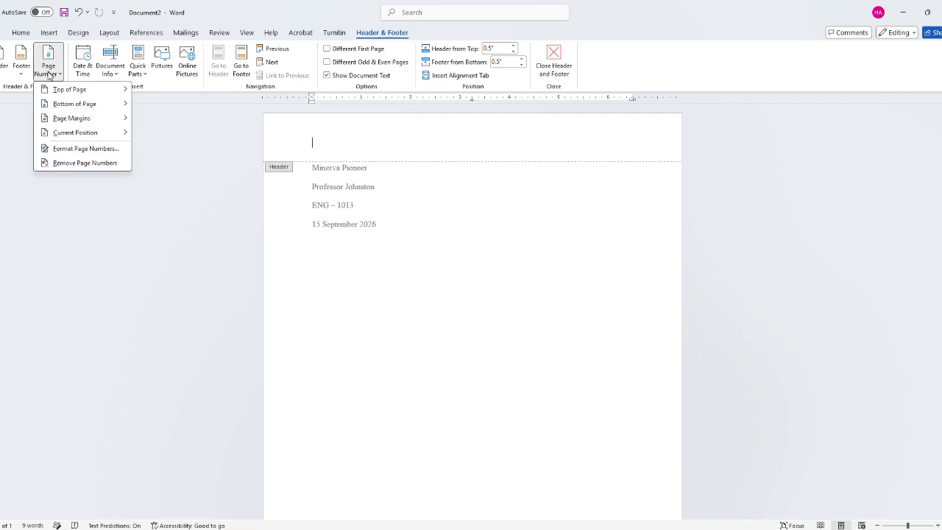
mouse_move(57, 93)
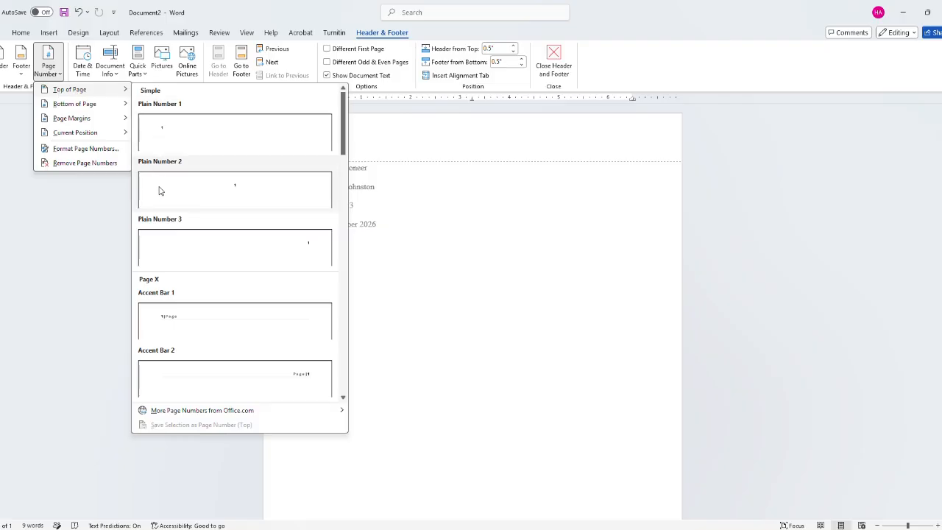
click(211, 244)
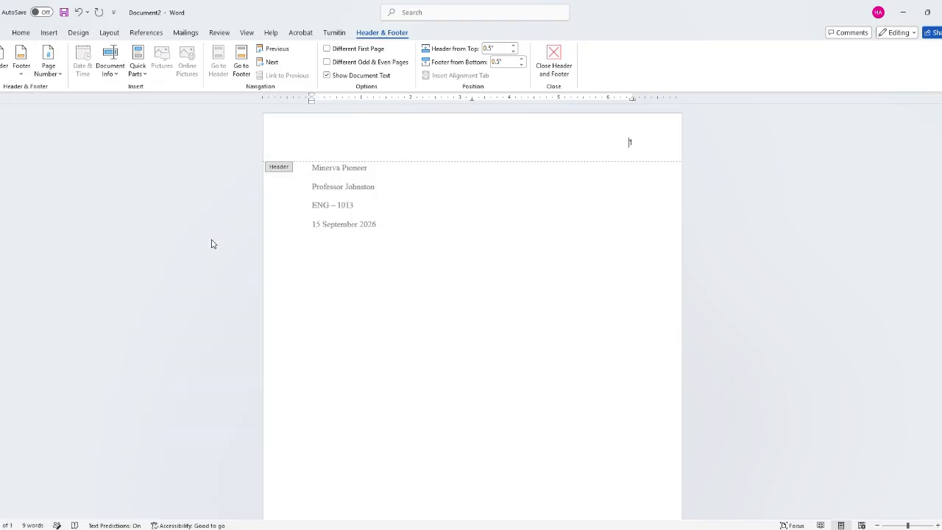
Step: Add the student's last name before the header page number, format both in Times New Roman, and close the header
text(Pion)
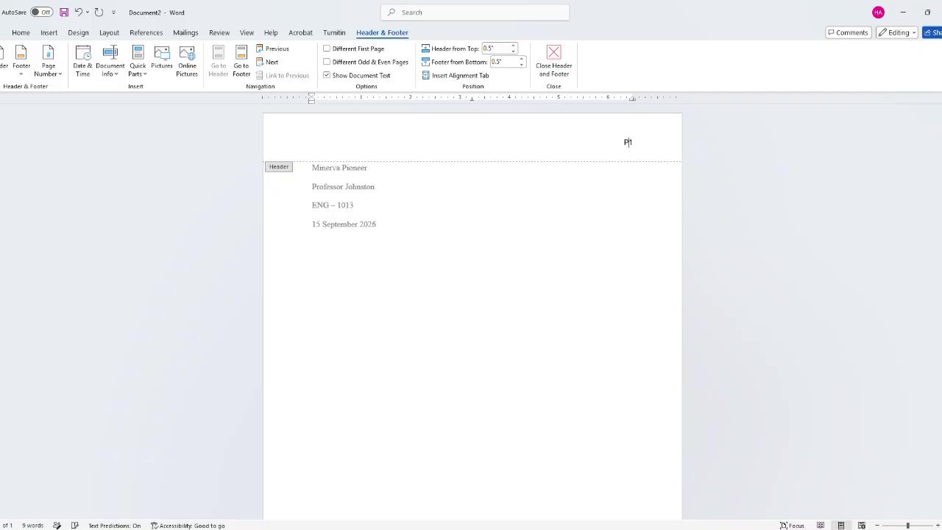
text(eer)
drag(595, 145, 639, 146)
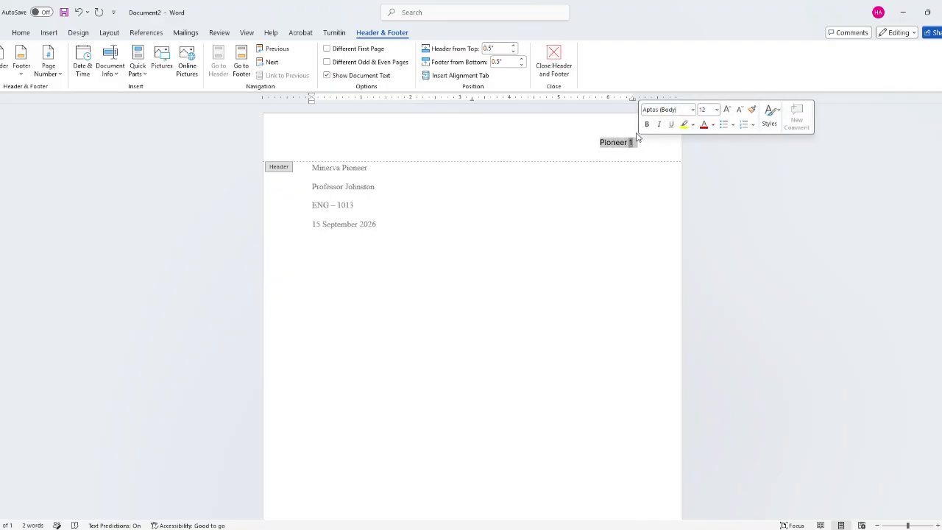
click(692, 110)
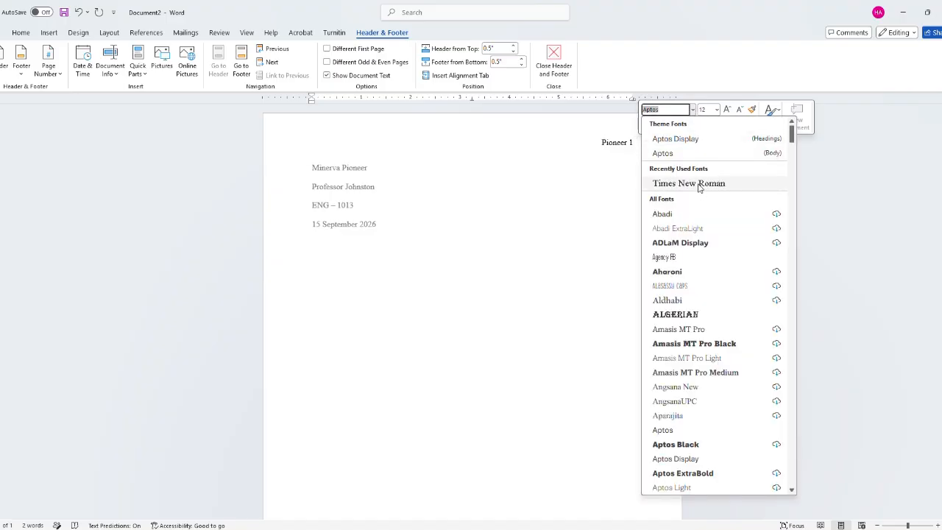
click(699, 185)
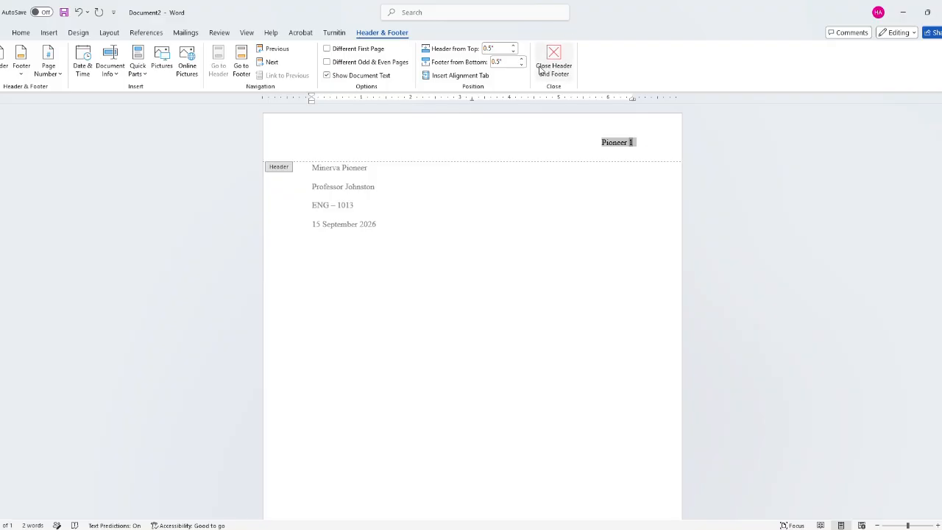
click(563, 77)
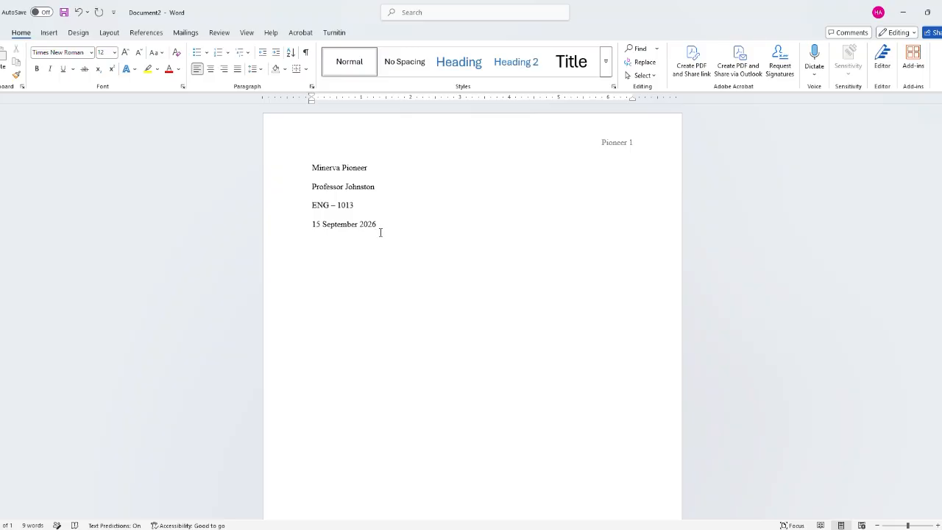
Step: Add the centered title "How to Format a Cover Page in MLA Style 9th Edition" on a new line below the date
click(211, 70)
text(How to Format a Cover Page in MLA Style 9th Edition)
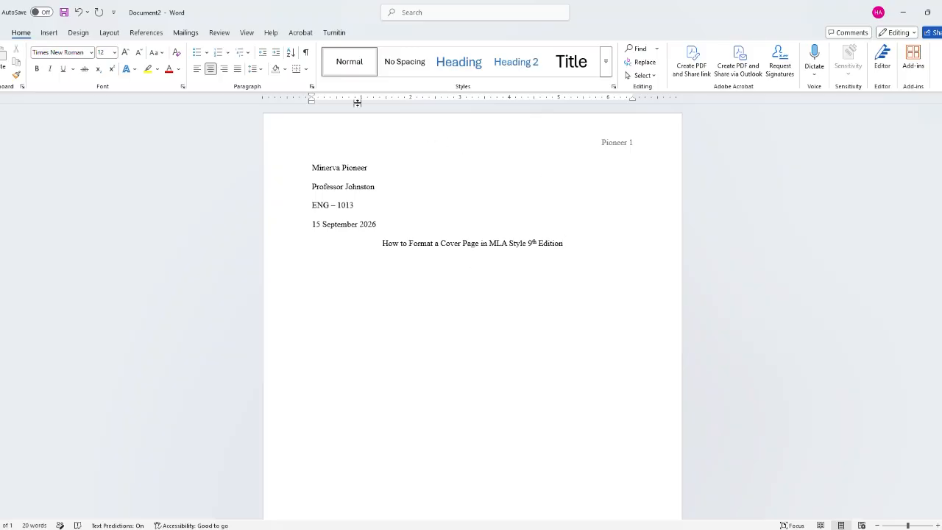
Step: Add two left-aligned body paragraphs with first-line indents below the title, opening "This is the first paragraph" and "This is the second paragraph"
click(196, 70)
text(This is the first paragraph that I’m writing on my MLA formatted paper. This tutorial is intended to help all pioneers learn how to format their papers in MLA format for their classes. It’s important to learn how to do this format yourself instead of using templates, as they can be incorrect at times. It is also a main skill in academic writing that you may use in your future classes, not just in your English classes.)
click(310, 261)
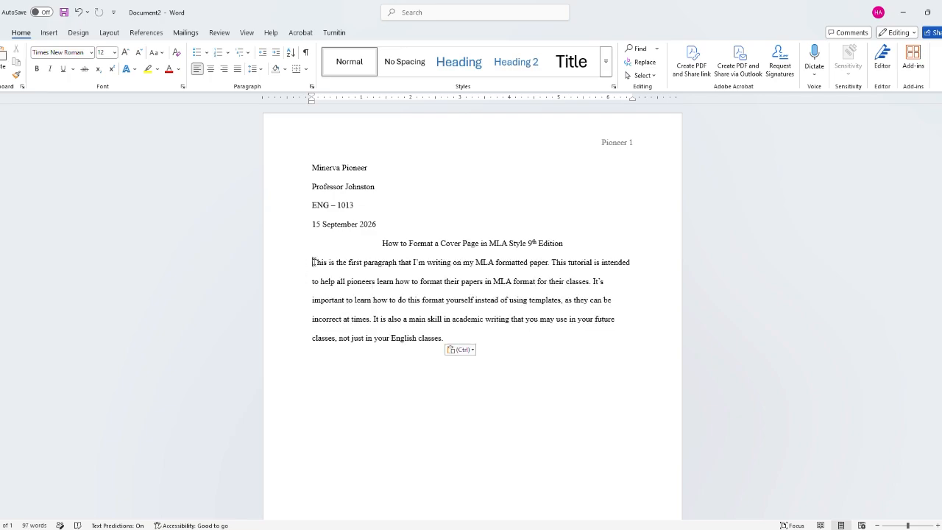
key(Tab)
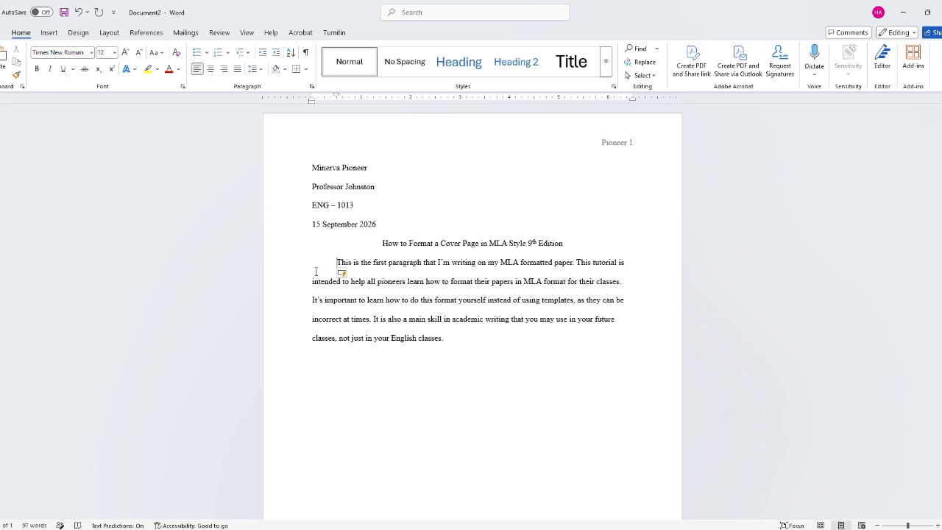
click(451, 344)
key(Return)
text(This is the second paragraph that I’m writing on my MLA formatted paper. Make sure this paragraph does not have an extra gap between itself and the first paragraph. Your paper should be fully double spaced and there should not be bigger gaps in some places and no gaps in others. Also, I hope this tutorial was helpful, please visit the Write Site office on the second floor of Blagg- Huey Library (room 235) for all of your writing needs.)
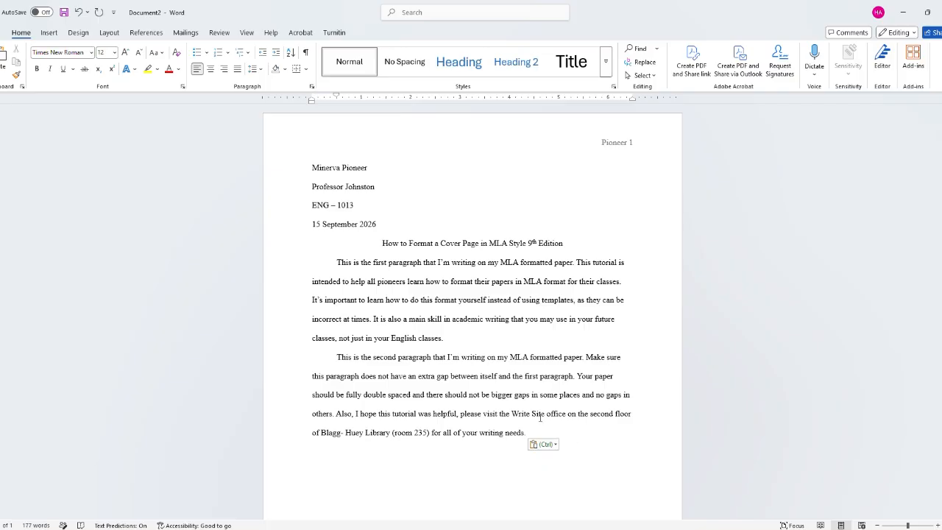
click(539, 413)
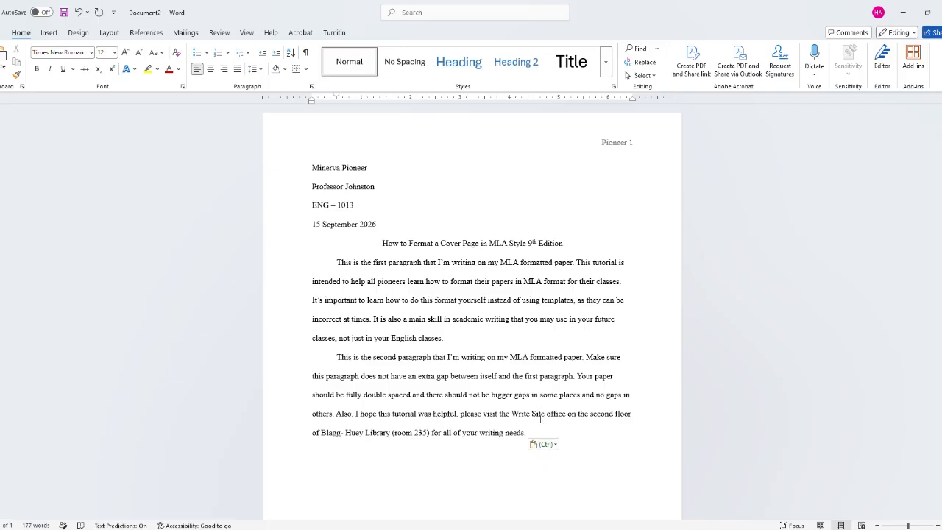